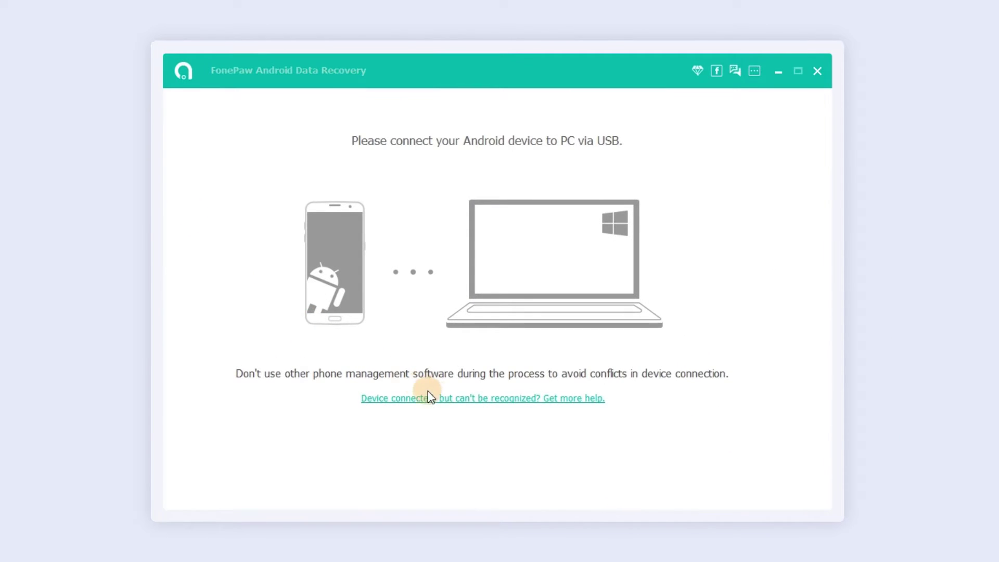
Step: Open the USB debugging guide and browse its steps for Android 4.2–5.1.1 and 4.0–4.1.2
{"action": "left_click", "coordinate": [441, 400]}
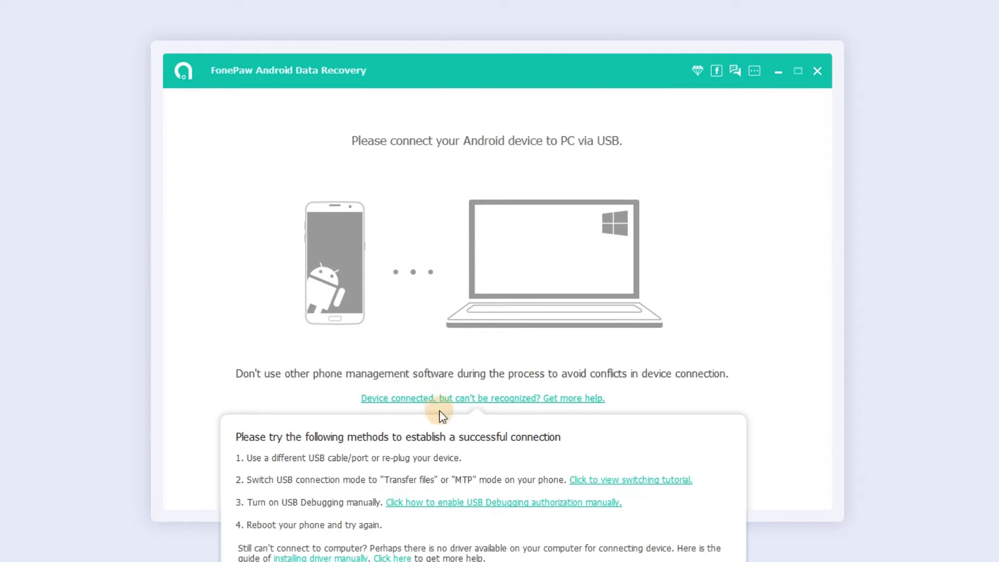
{"action": "left_click", "coordinate": [458, 504]}
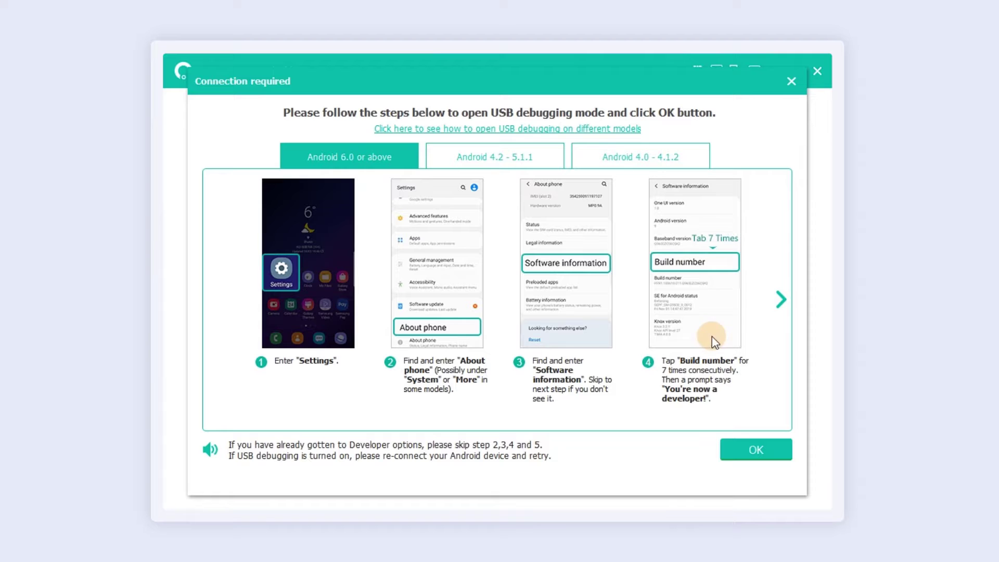
{"action": "left_click", "coordinate": [780, 301]}
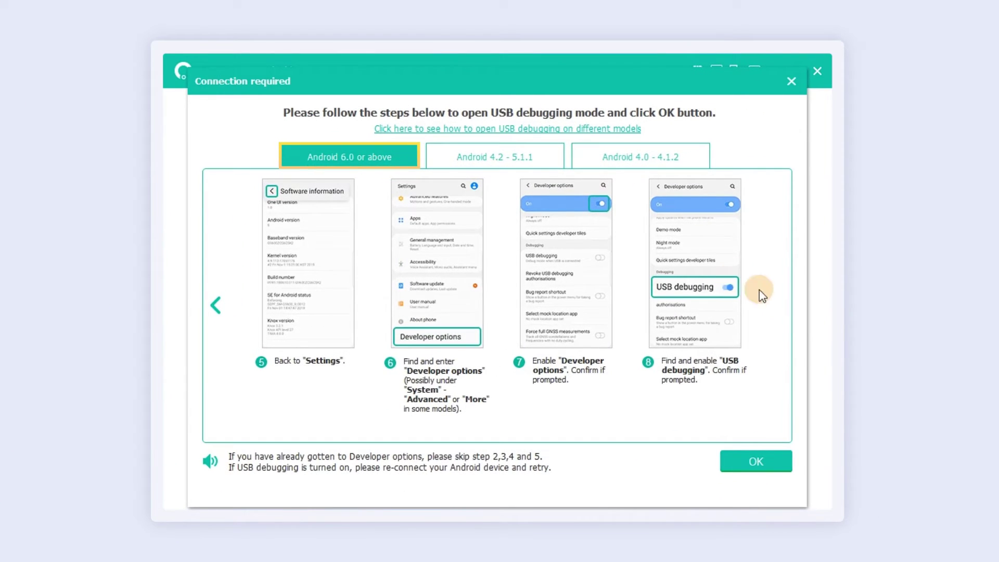
{"action": "left_click", "coordinate": [522, 148]}
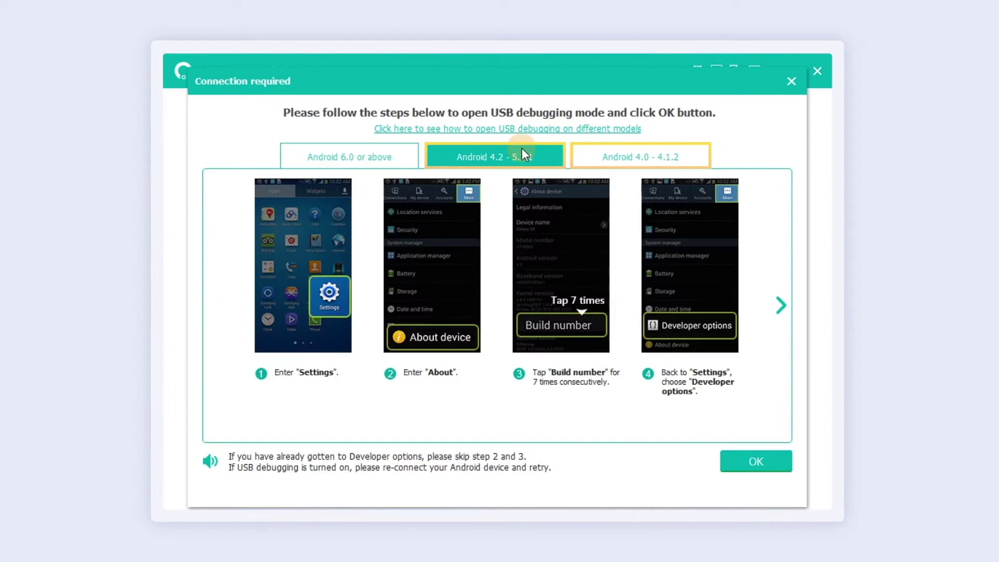
{"action": "left_click", "coordinate": [781, 307]}
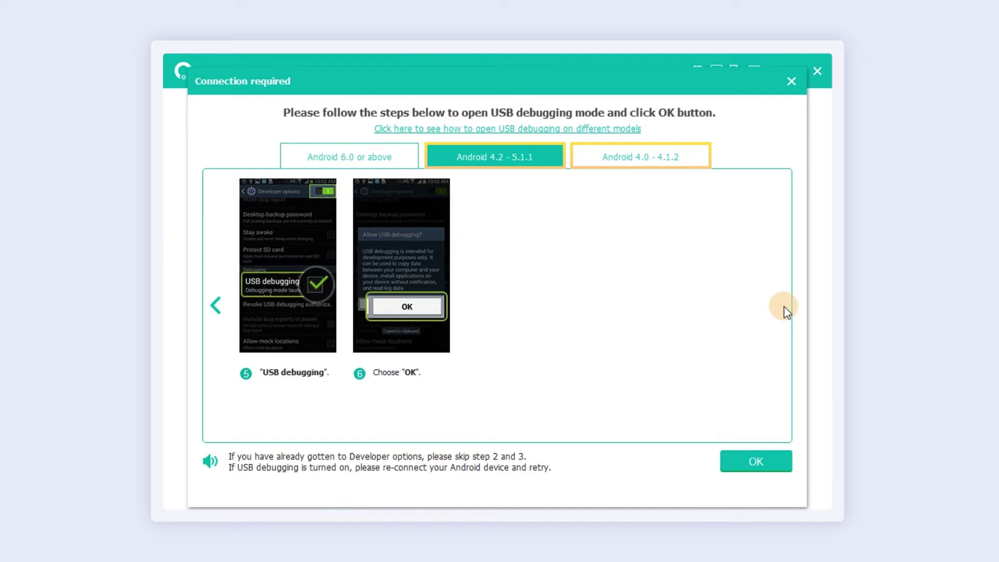
{"action": "left_click", "coordinate": [665, 161]}
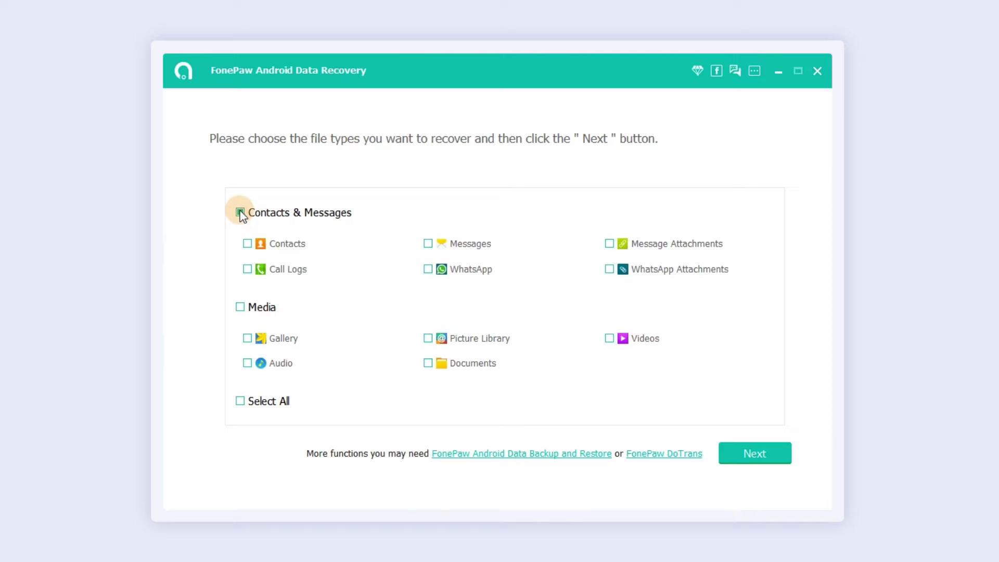
Step: Select all Media types and continue to the device check
{"action": "left_click", "coordinate": [240, 309]}
{"action": "left_click", "coordinate": [743, 455]}
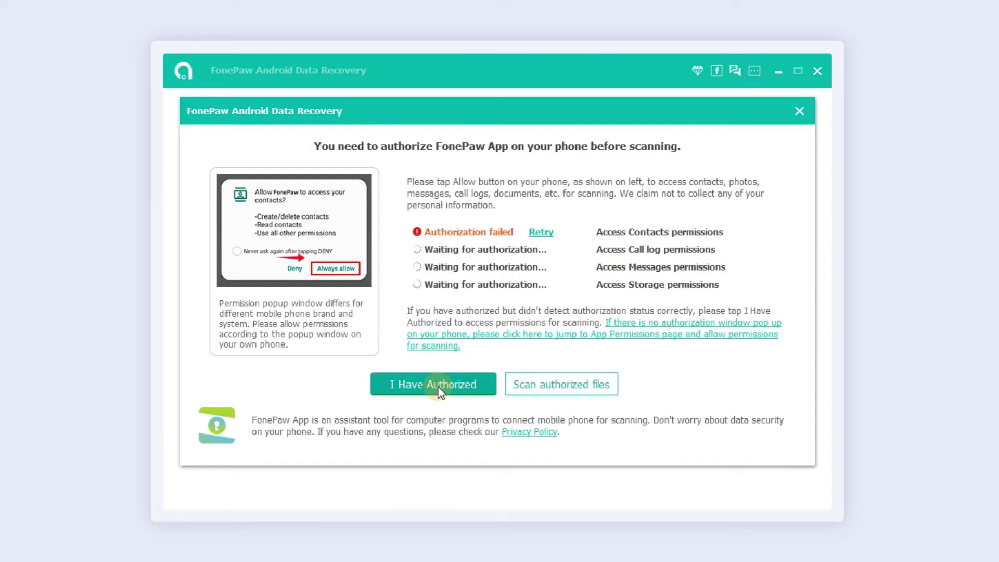
Step: Confirm authorization, then go back to grant the phone app's missing permissions
{"action": "left_click", "coordinate": [437, 384]}
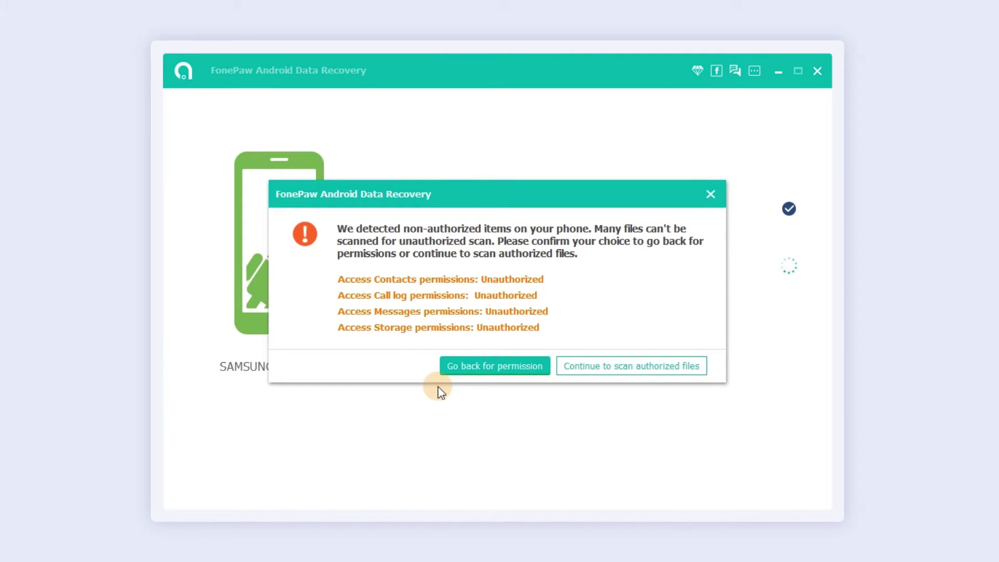
{"action": "left_click", "coordinate": [489, 364]}
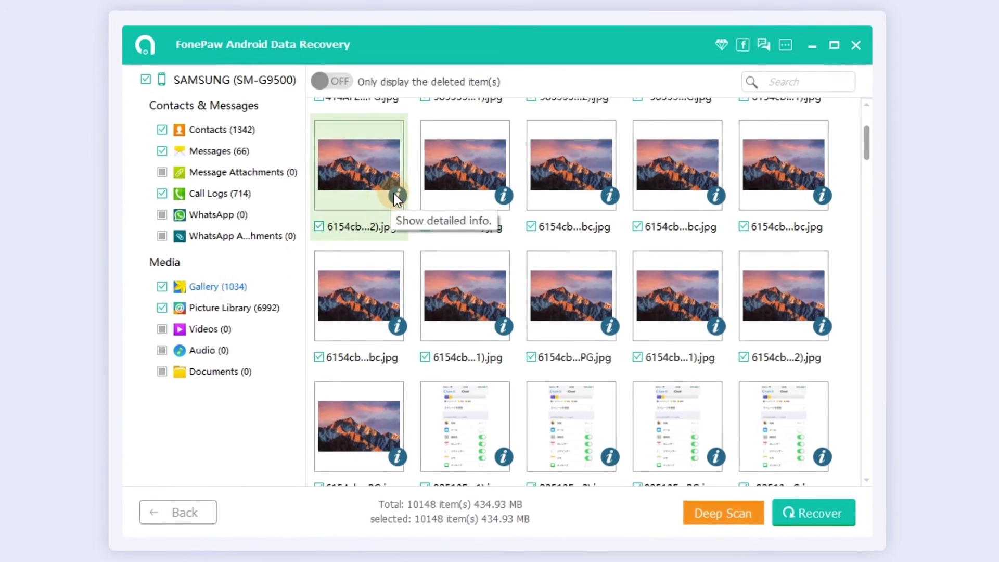
Step: View the first image's details, then show only deleted Picture Library items and search by name
{"action": "left_click", "coordinate": [393, 191]}
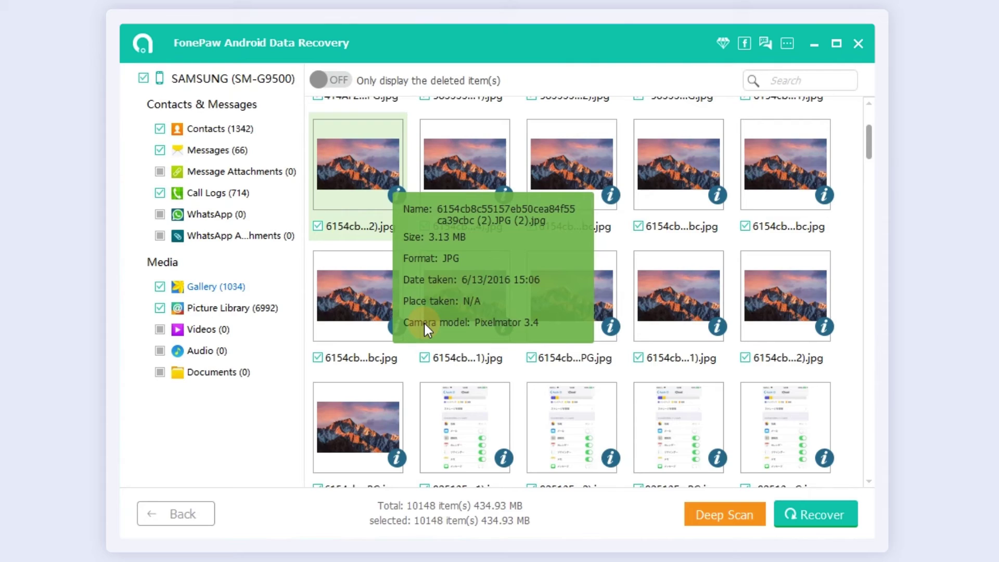
{"action": "left_click", "coordinate": [229, 307]}
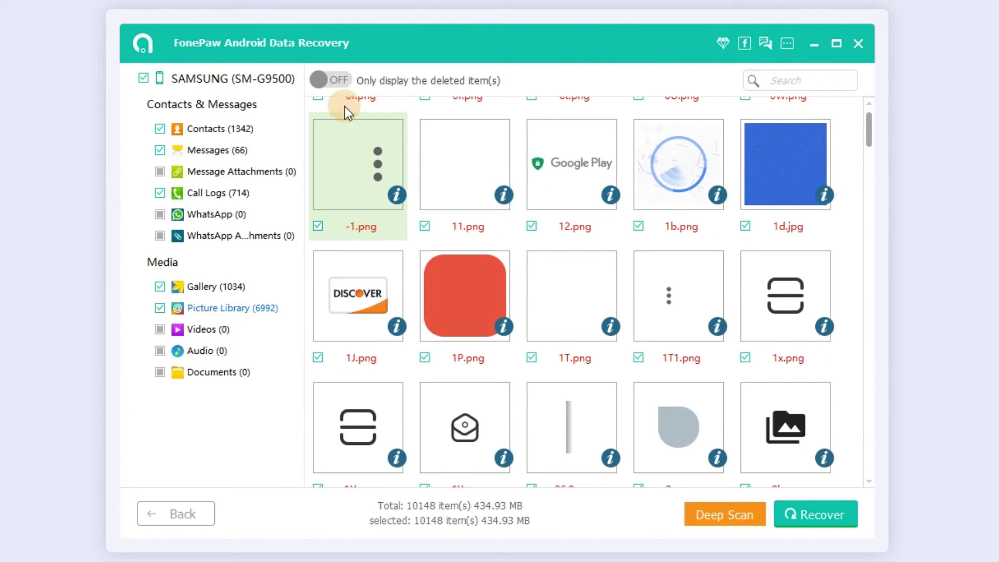
{"action": "left_click", "coordinate": [341, 80]}
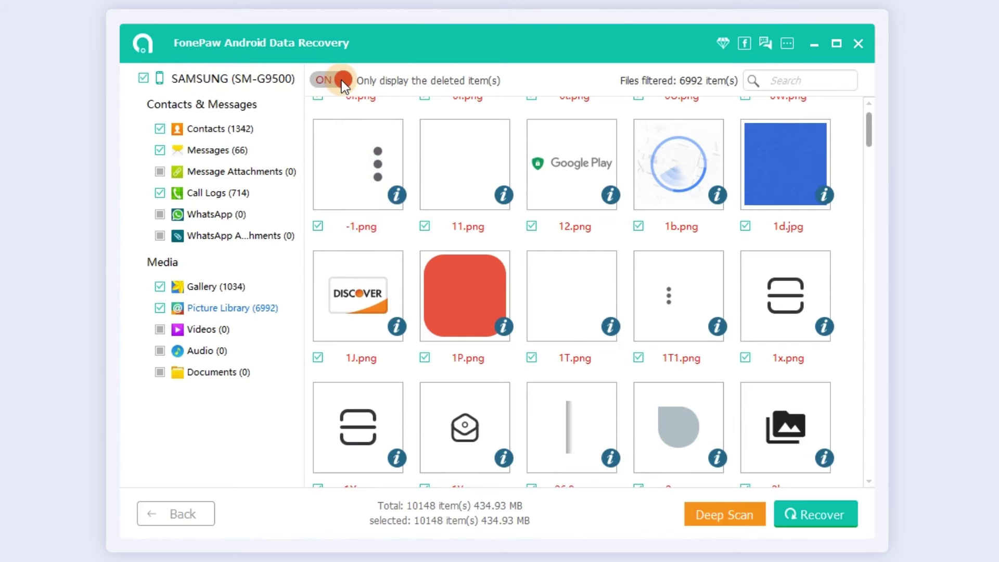
{"action": "left_click", "coordinate": [773, 80]}
{"action": "type", "text": "j"}
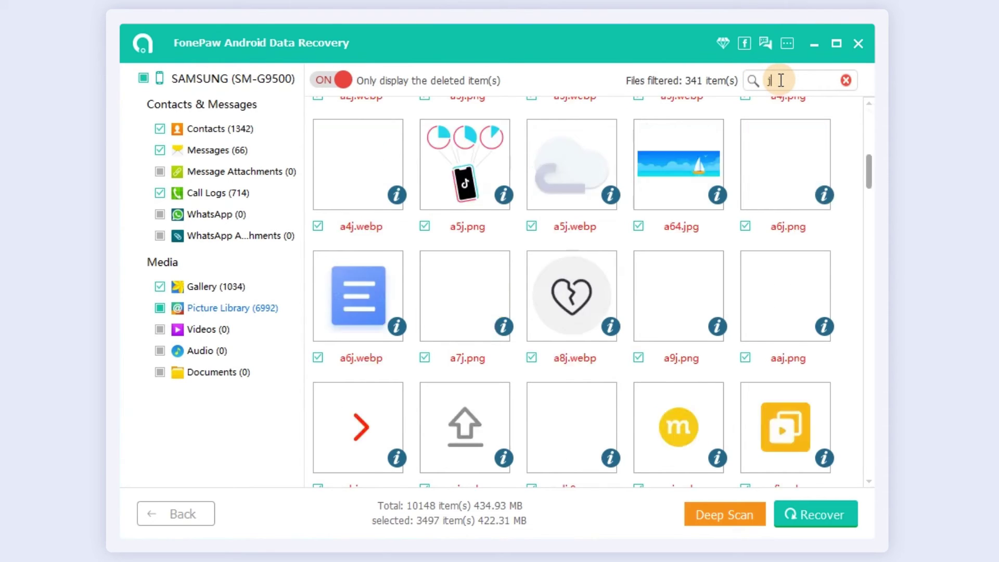
{"action": "type", "text": "pg"}
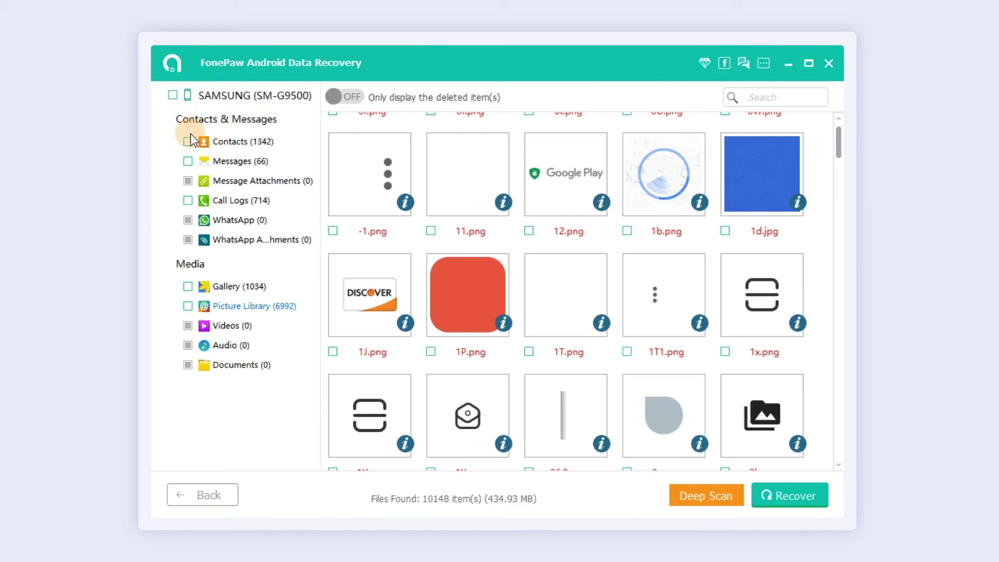
Step: Recover Contacts, Messages, Call Logs and Gallery to the output folder
{"action": "left_click", "coordinate": [188, 141]}
{"action": "left_click", "coordinate": [187, 160]}
{"action": "left_click", "coordinate": [187, 200]}
{"action": "left_click", "coordinate": [188, 286]}
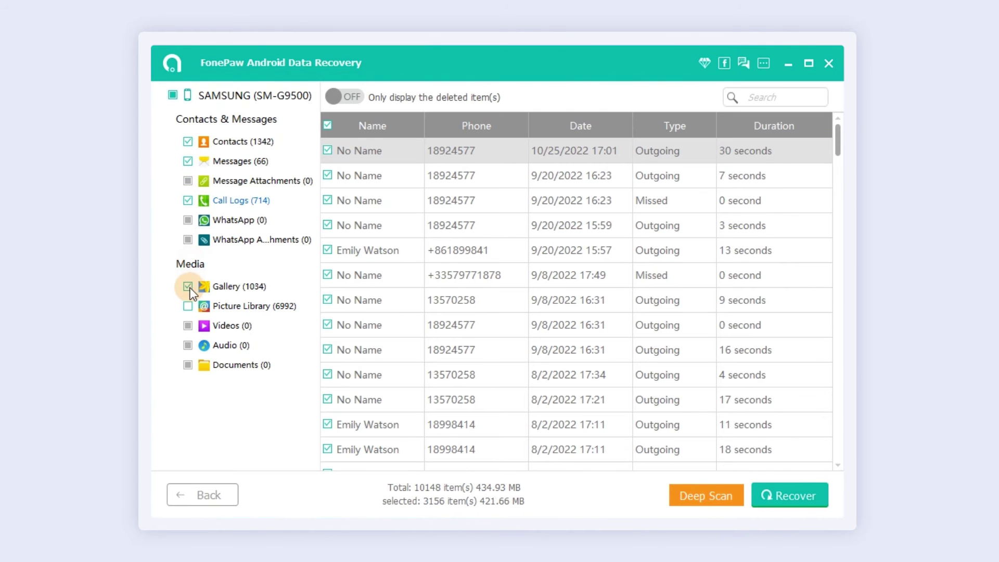
{"action": "left_click", "coordinate": [793, 494]}
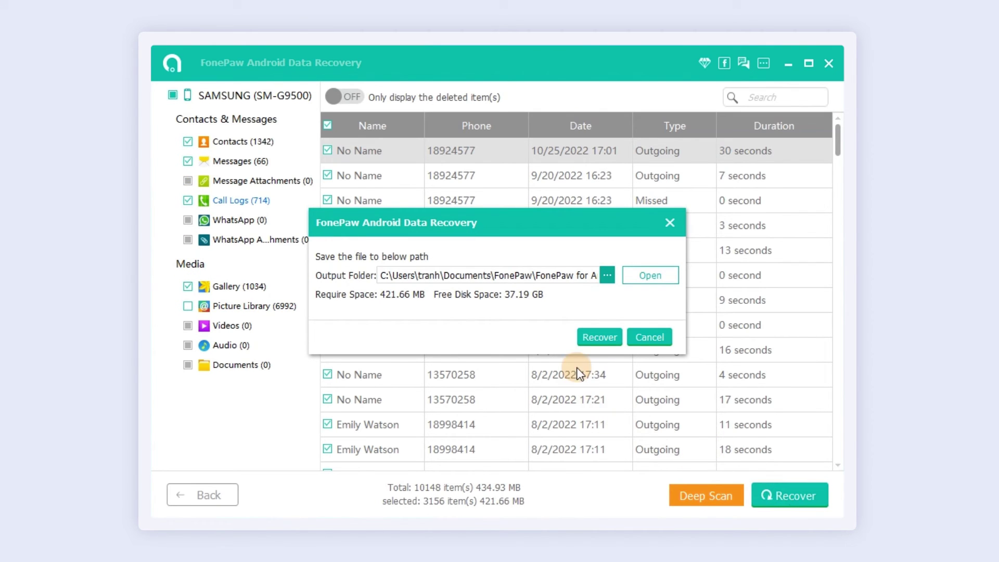
{"action": "left_click", "coordinate": [589, 336]}
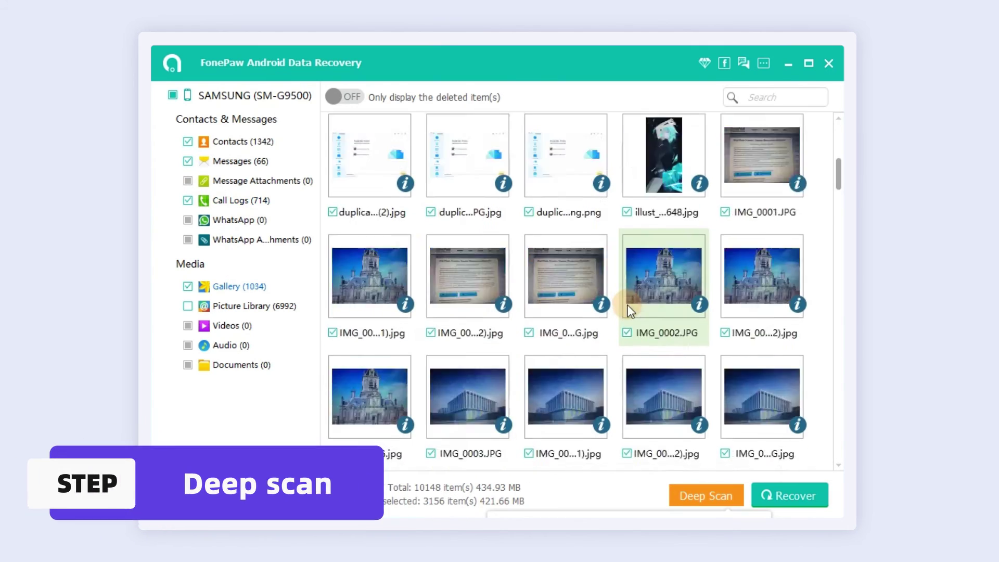
{"action": "scroll", "coordinate": [631, 309], "scroll_direction": "down", "scroll_amount": 5}
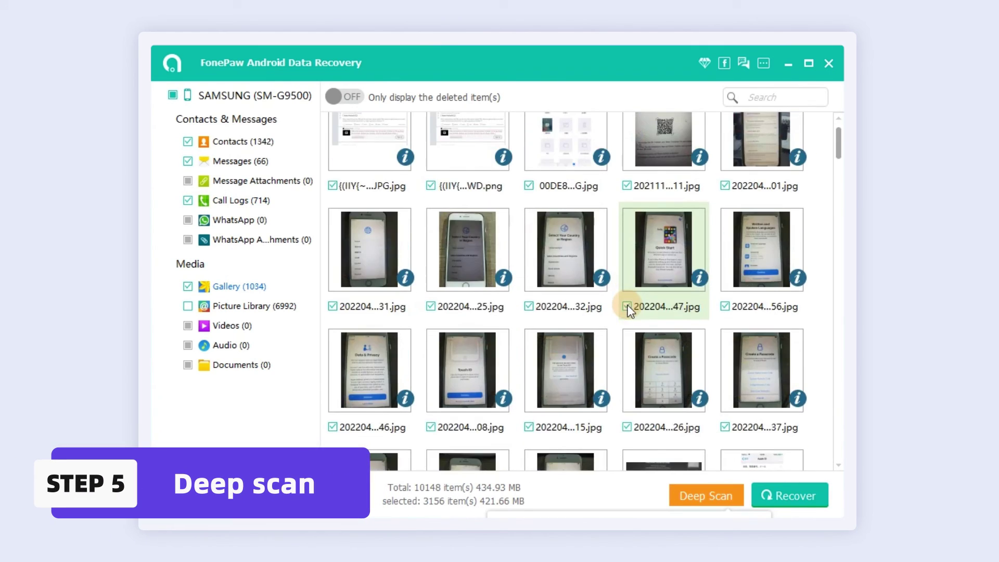
{"action": "scroll", "coordinate": [631, 310], "scroll_direction": "down", "scroll_amount": 5}
{"action": "scroll", "coordinate": [631, 310], "scroll_direction": "down", "scroll_amount": 5}
{"action": "scroll", "coordinate": [631, 310], "scroll_direction": "down", "scroll_amount": 5}
{"action": "scroll", "coordinate": [631, 310], "scroll_direction": "down", "scroll_amount": 5}
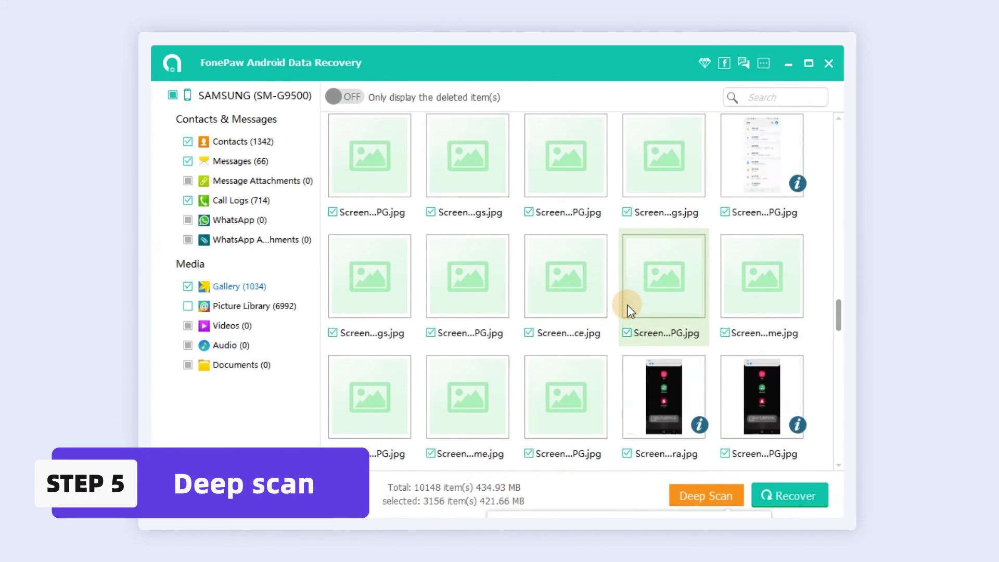
{"action": "scroll", "coordinate": [631, 310], "scroll_direction": "down", "scroll_amount": 5}
Step: Start a Deep Scan from the 'What is Deep Scan?' dialog
{"action": "left_click", "coordinate": [701, 493]}
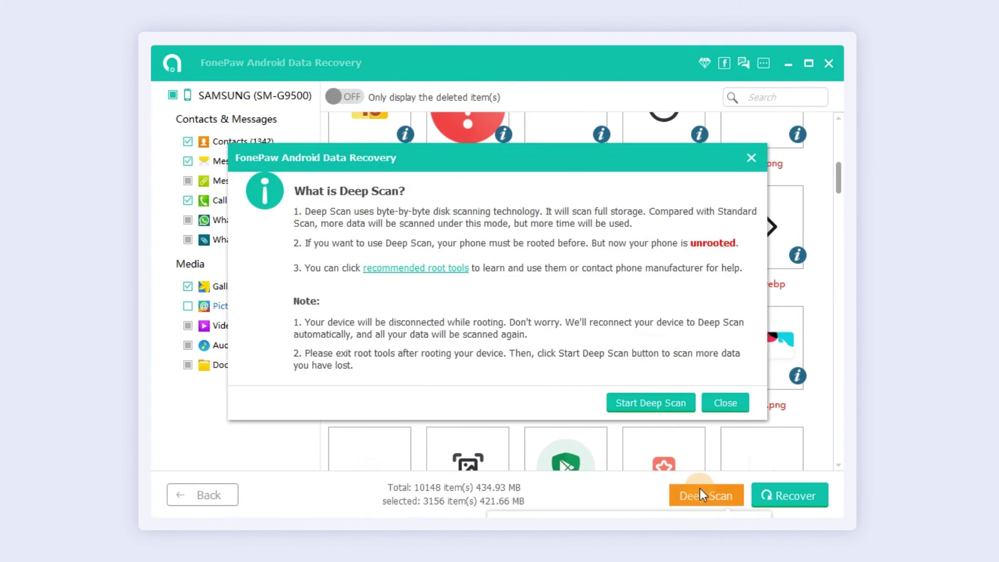
{"action": "left_click", "coordinate": [675, 400]}
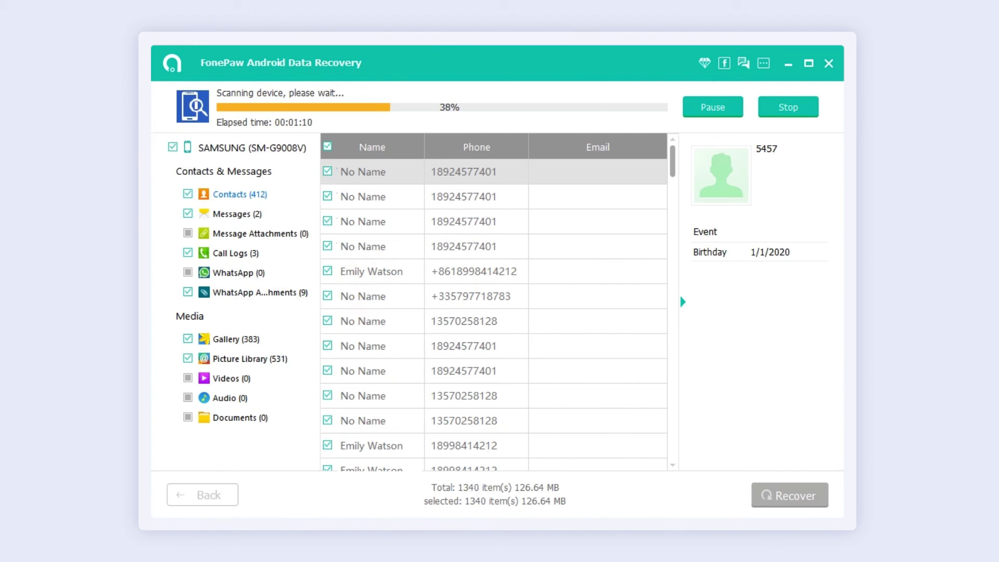
Step: Tick the six contacts-and-messages categories and Gallery
{"action": "left_click", "coordinate": [187, 142]}
{"action": "left_click", "coordinate": [187, 161]}
{"action": "left_click", "coordinate": [188, 181]}
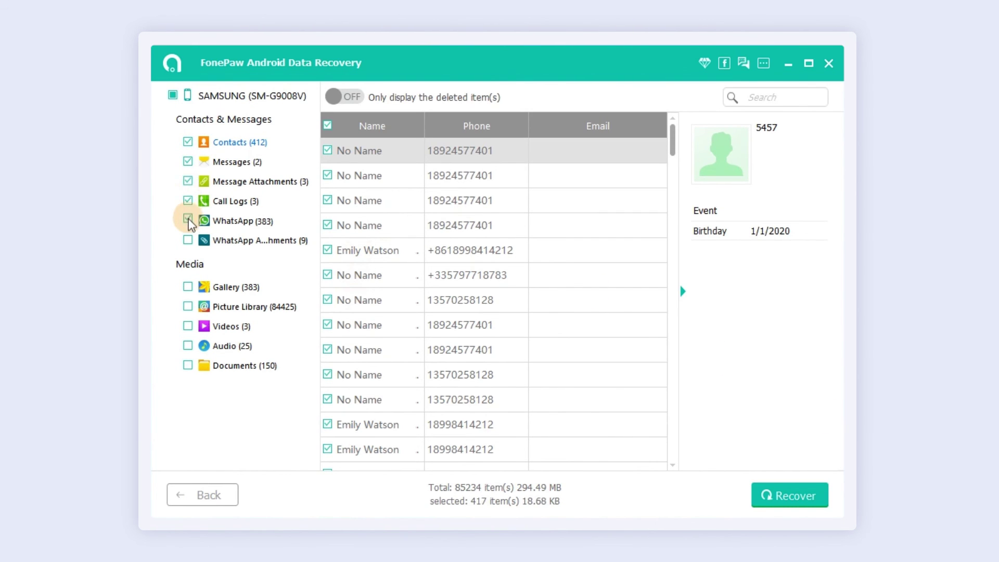
{"action": "left_click", "coordinate": [187, 201]}
{"action": "left_click", "coordinate": [187, 220]}
{"action": "left_click", "coordinate": [187, 240]}
{"action": "left_click", "coordinate": [189, 288]}
Step: Pick ten individual pictures in the Picture Library for recovery
{"action": "left_click", "coordinate": [251, 306]}
{"action": "left_click", "coordinate": [332, 223]}
{"action": "left_click", "coordinate": [431, 223]}
{"action": "left_click", "coordinate": [530, 223]}
{"action": "left_click", "coordinate": [627, 223]}
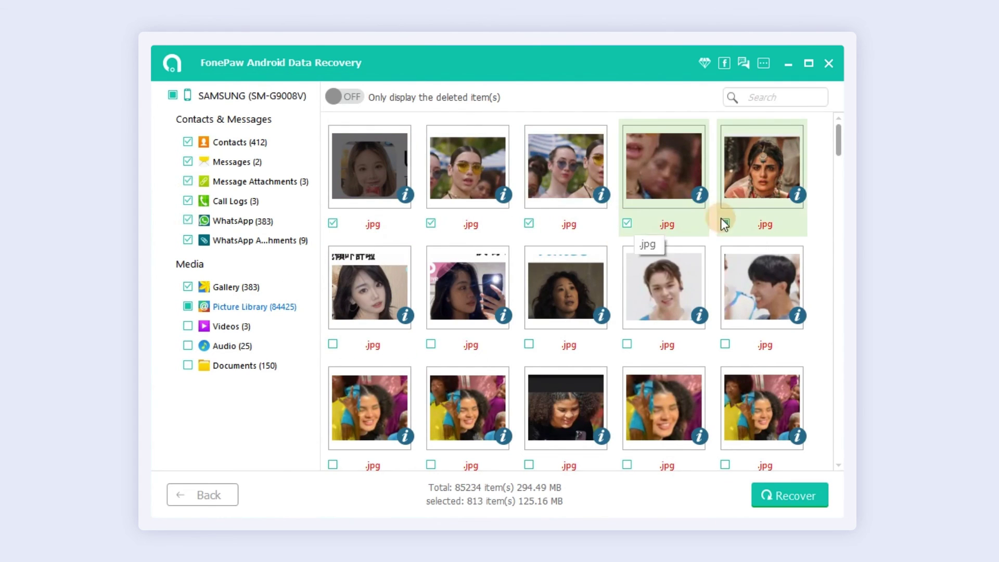
{"action": "left_click", "coordinate": [332, 465]}
{"action": "scroll", "coordinate": [380, 446], "scroll_direction": "down", "scroll_amount": 3}
{"action": "left_click", "coordinate": [332, 231]}
{"action": "left_click", "coordinate": [529, 231]}
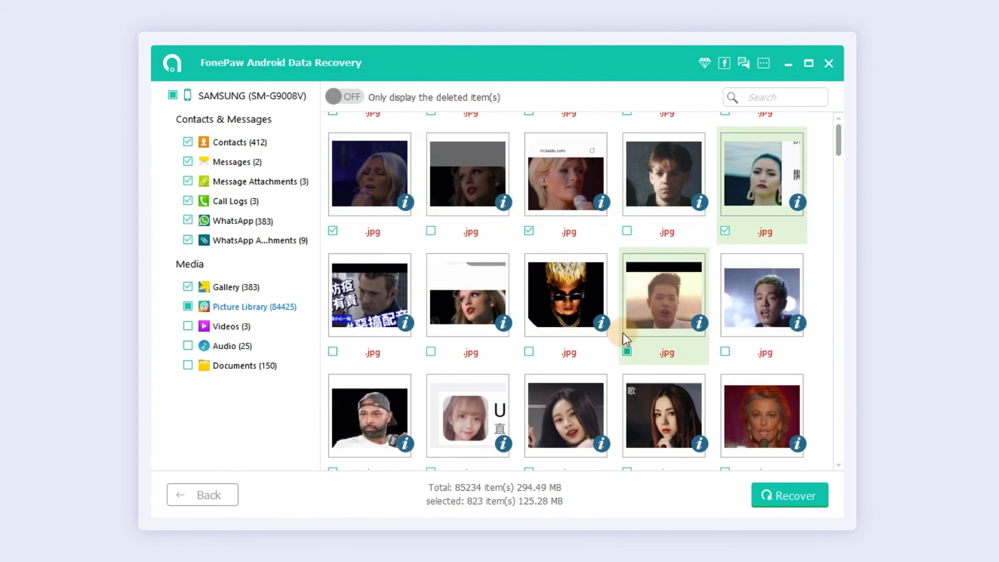
{"action": "left_click", "coordinate": [725, 231]}
{"action": "left_click", "coordinate": [431, 351]}
{"action": "scroll", "coordinate": [423, 442], "scroll_direction": "down", "scroll_amount": 3}
{"action": "scroll", "coordinate": [375, 312], "scroll_direction": "down", "scroll_amount": 3}
{"action": "left_click", "coordinate": [333, 238]}
Step: Tick Videos, Audio and Documents and recover the selection to the output folder
{"action": "left_click", "coordinate": [187, 326]}
{"action": "left_click", "coordinate": [188, 346]}
{"action": "left_click", "coordinate": [187, 366]}
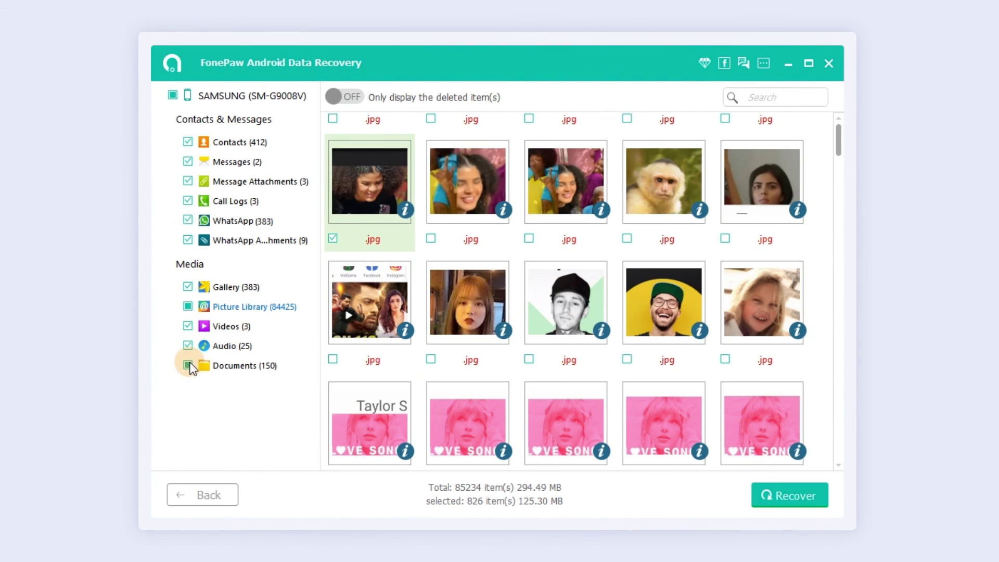
{"action": "left_click", "coordinate": [781, 495]}
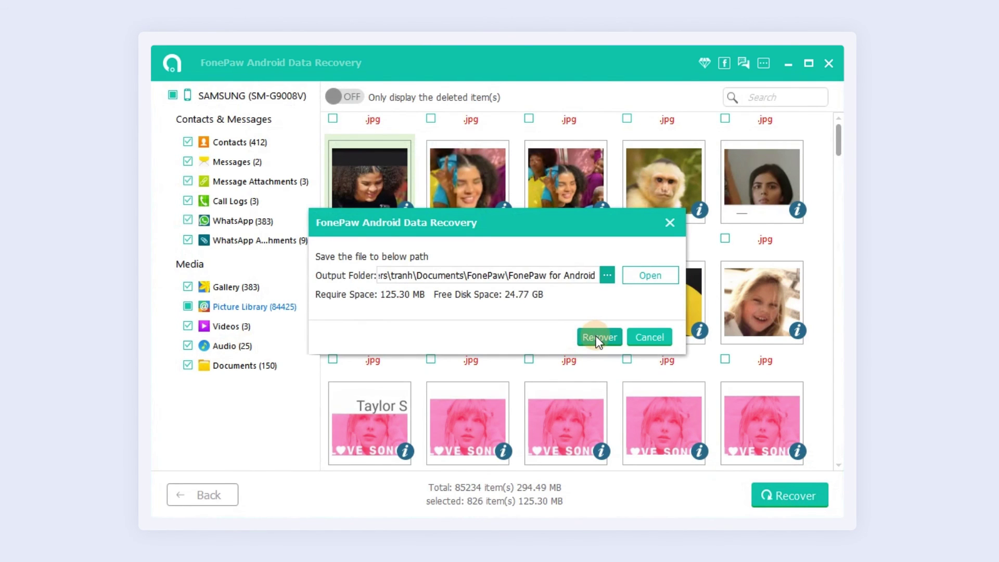
{"action": "left_click", "coordinate": [595, 336]}
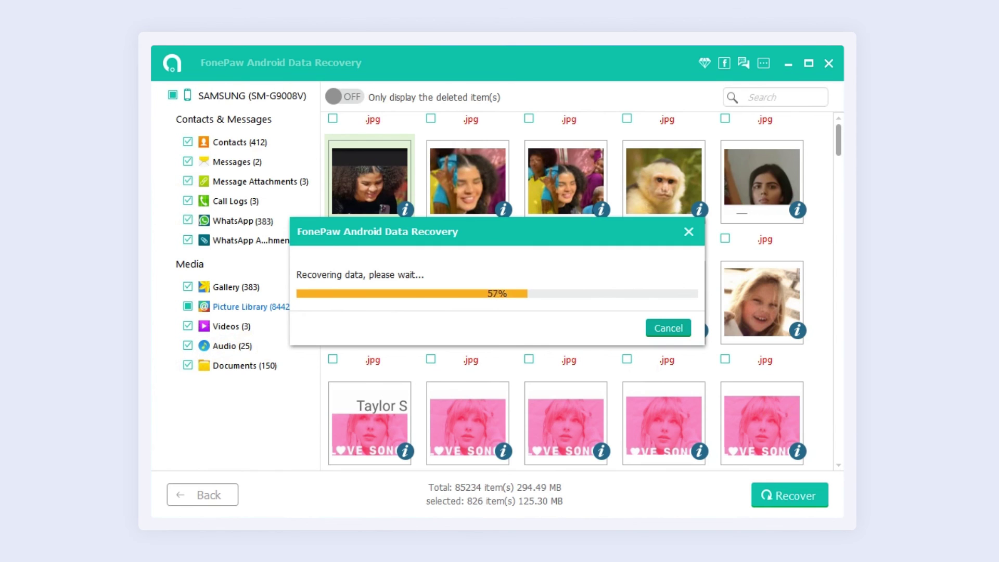